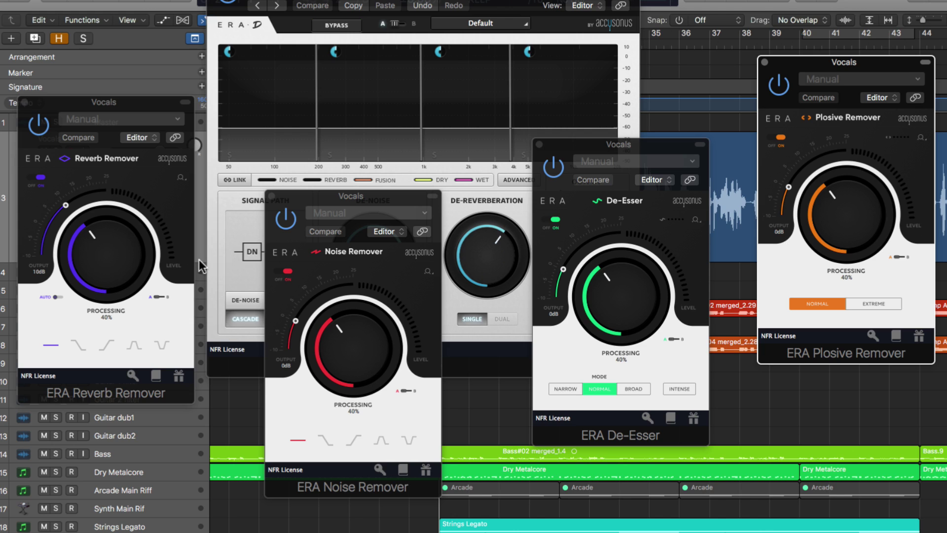
Step: Bring the ERA-D window and then the Noise Remover window to the front
click(216, 254)
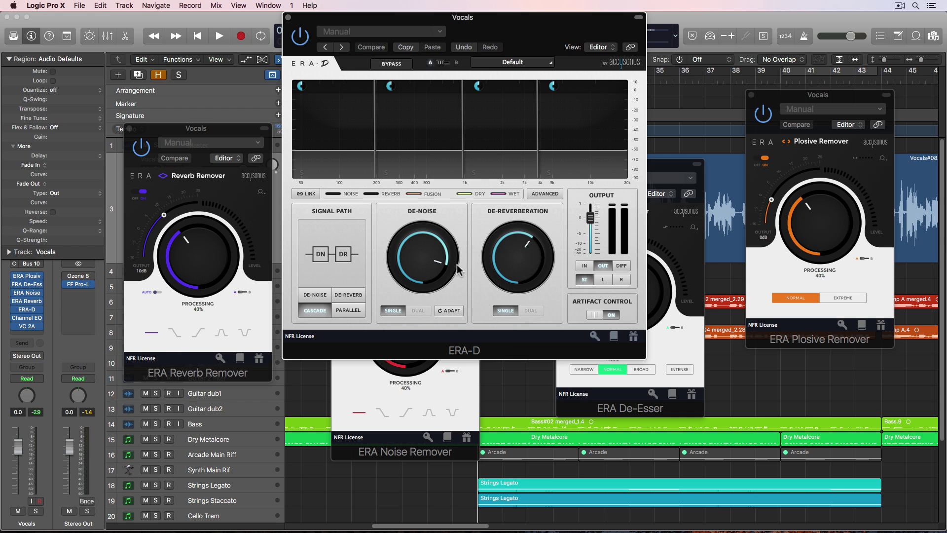
click(471, 383)
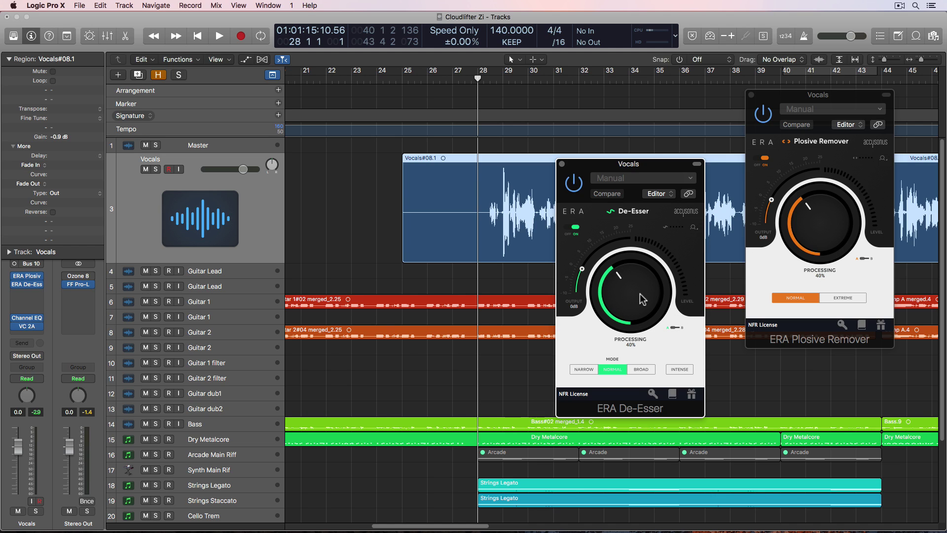
Step: Bypass the De-Esser and drag the De-Esser and Plosive Remover windows to the left
click(575, 184)
drag(585, 174, 64, 271)
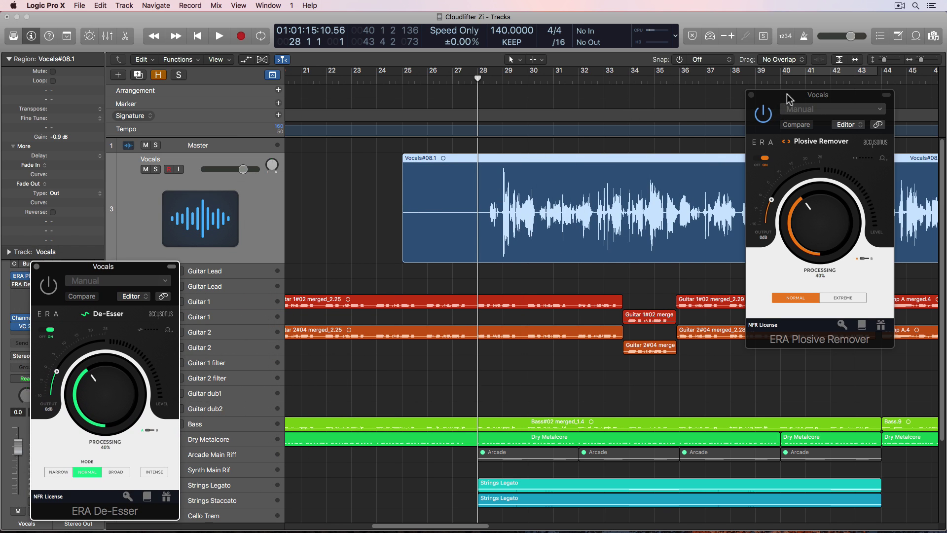
drag(788, 97, 143, 73)
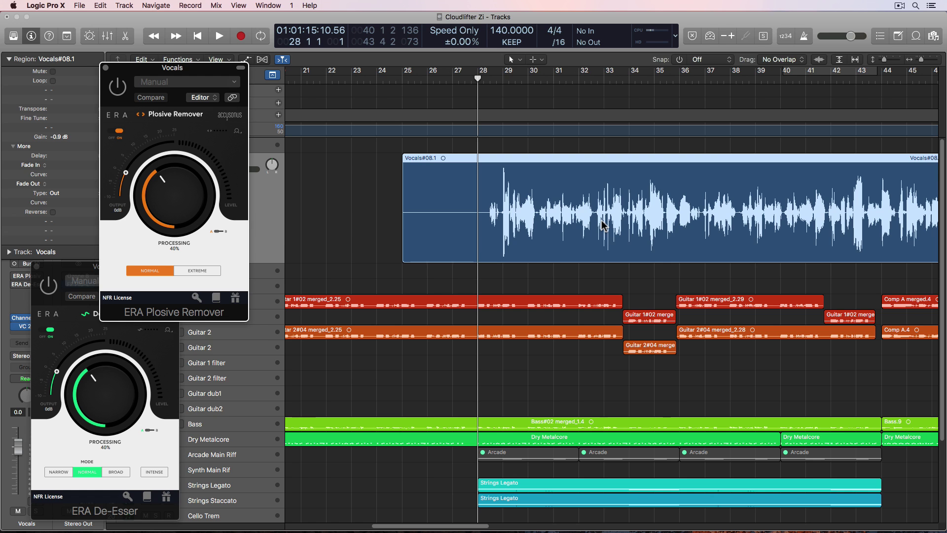
Step: Start playback and park the Plosive Remover window beside the De-Esser window
key(space)
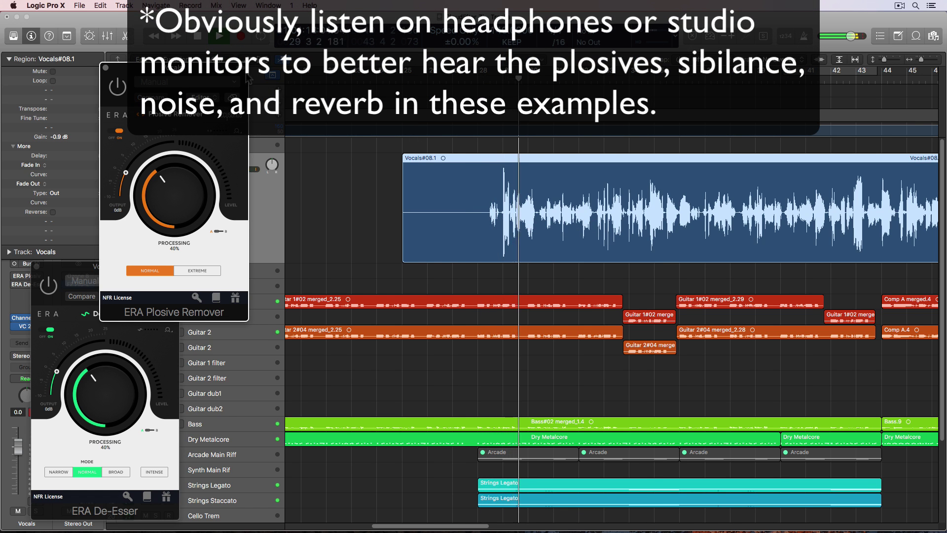
drag(211, 74, 371, 283)
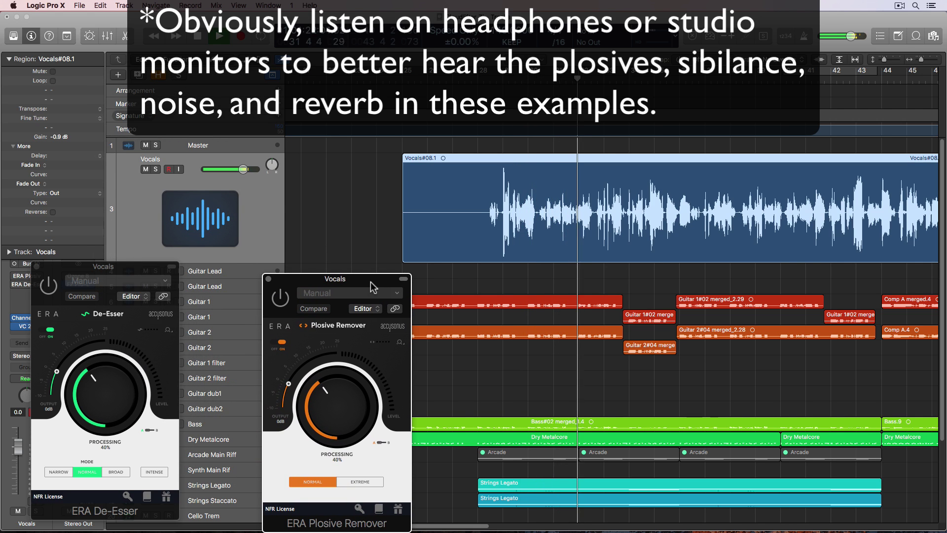
drag(371, 282, 423, 254)
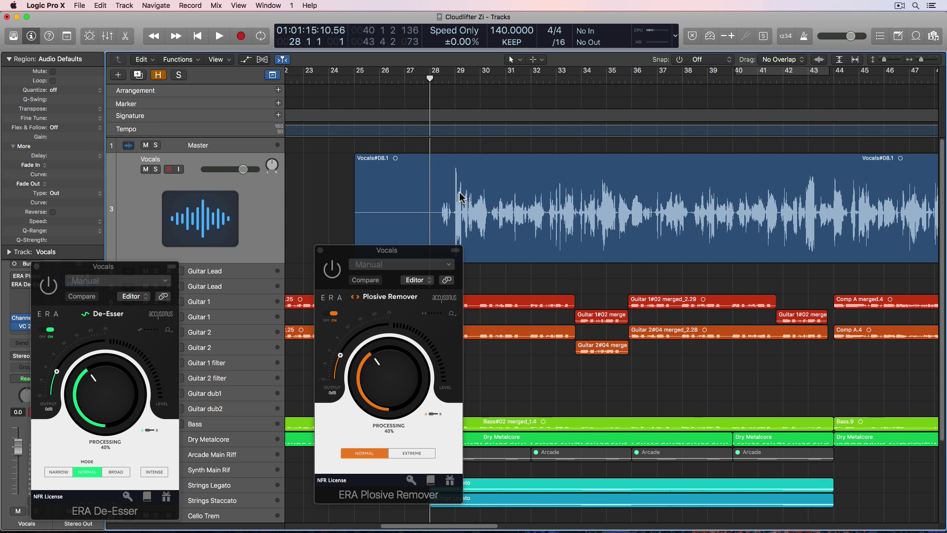
Step: Solo the Vocals track and nudge the Plosive Remover window into place
click(156, 169)
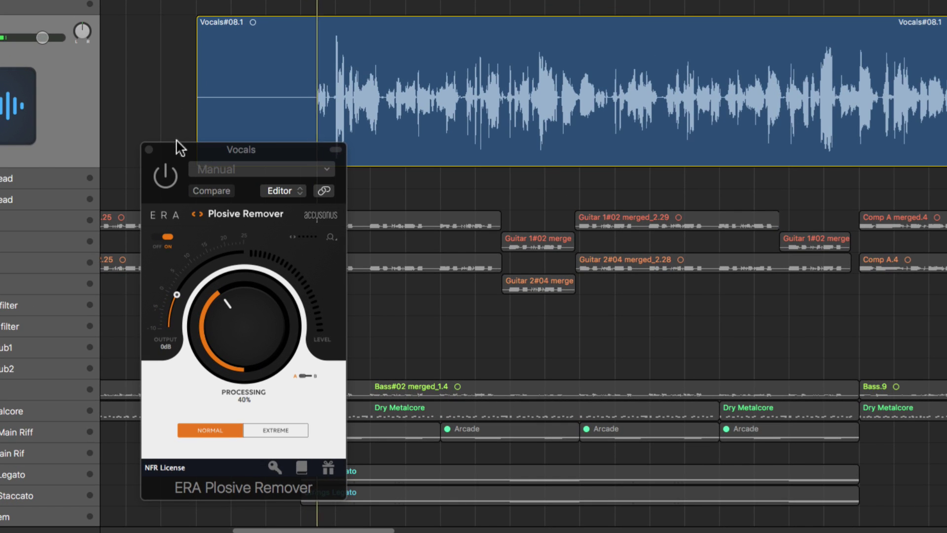
drag(342, 249, 271, 216)
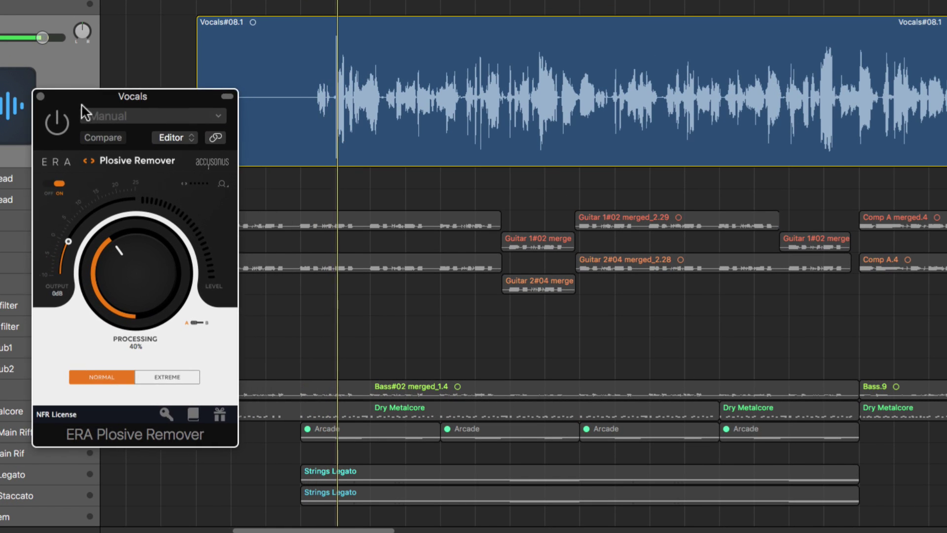
drag(82, 104, 82, 115)
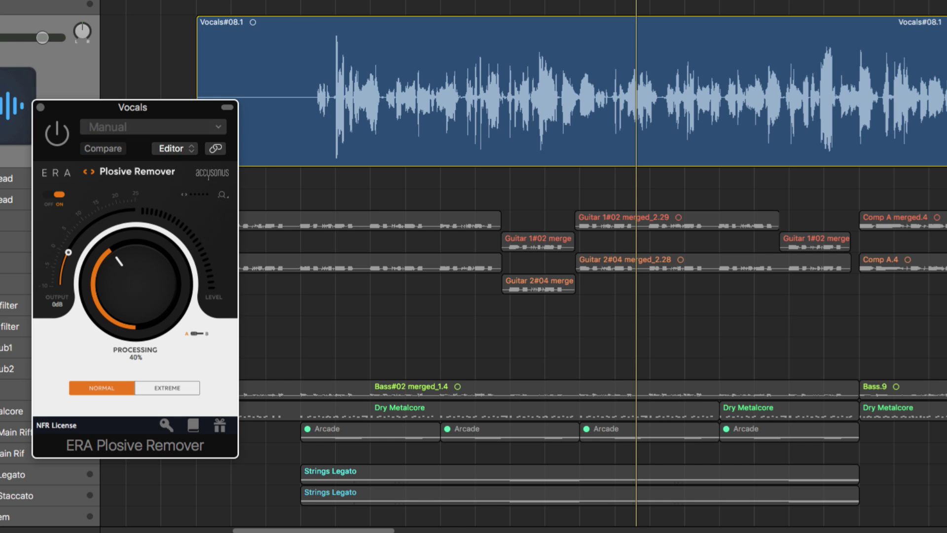
Step: Stop playback and turn the Plosive Remover on at 75% processing in Extreme mode
key(space)
click(226, 39)
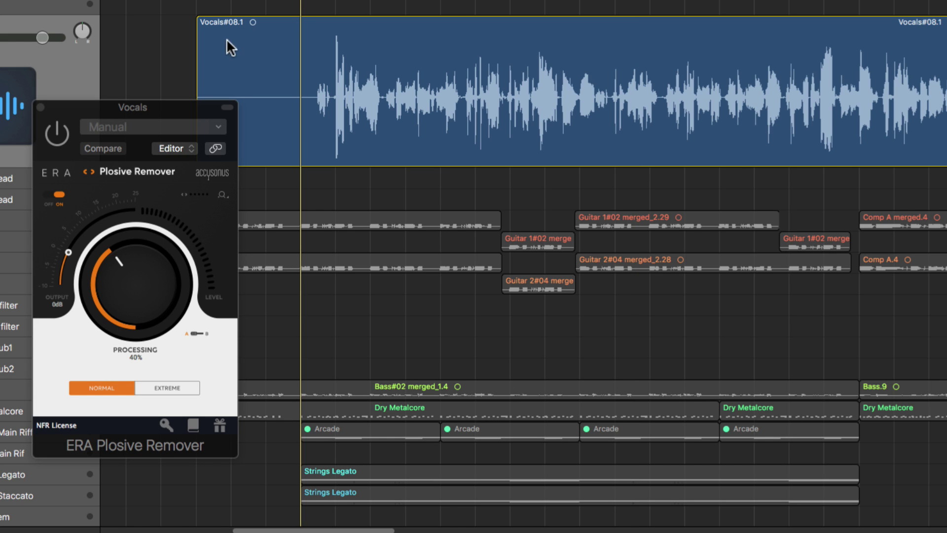
click(186, 114)
click(68, 136)
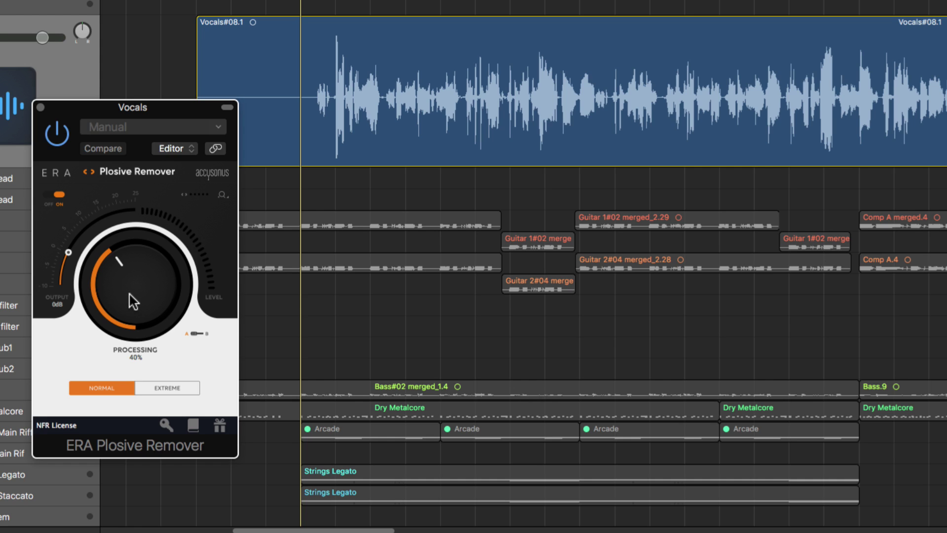
drag(129, 296, 129, 235)
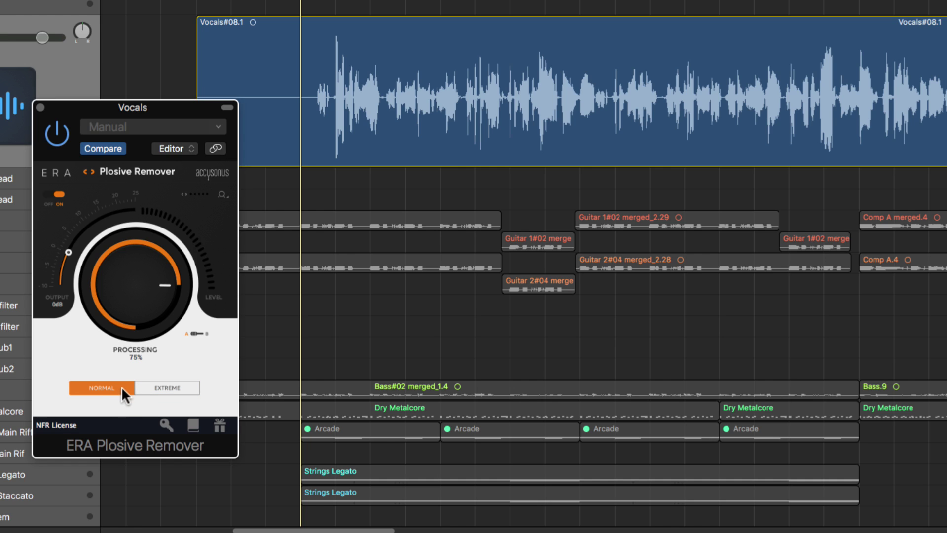
click(144, 386)
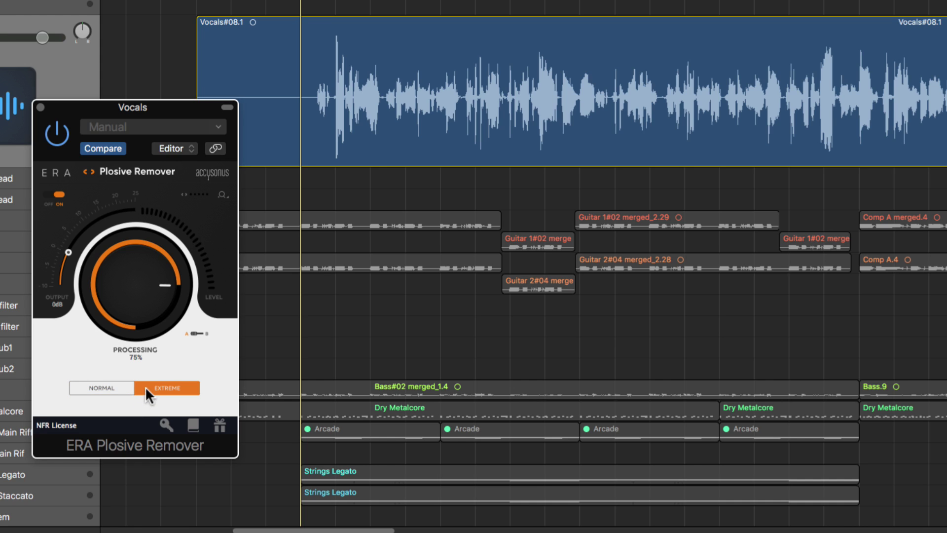
mouse_move(142, 276)
mouse_down()
mouse_move(136, 317)
mouse_move(137, 279)
mouse_up()
Step: Audition the vocal through the Plosive Remover, jumping back to replay the phrase
key(space)
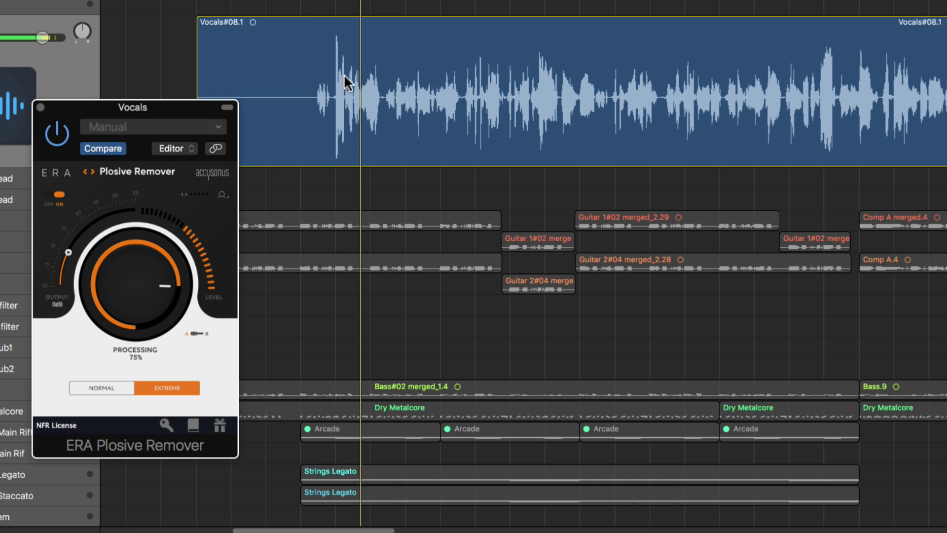
key(space)
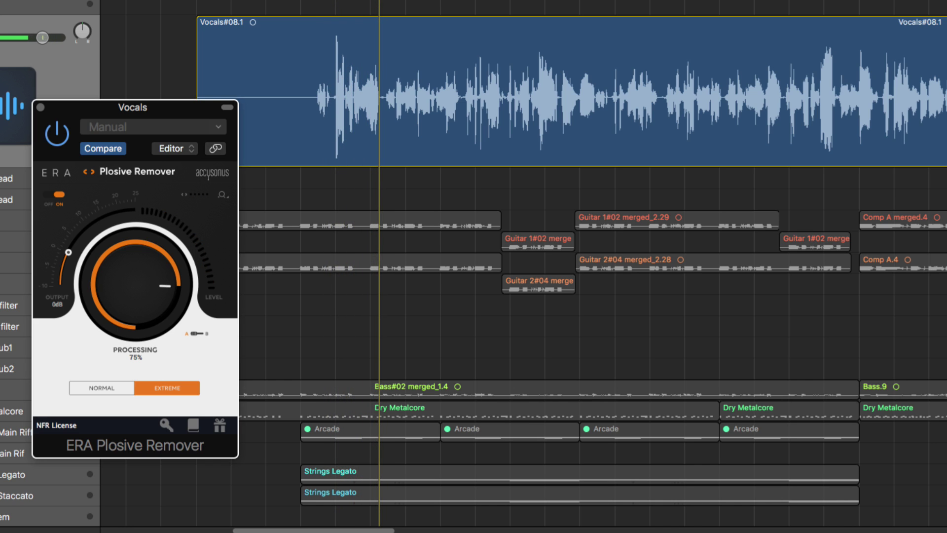
key(comma)
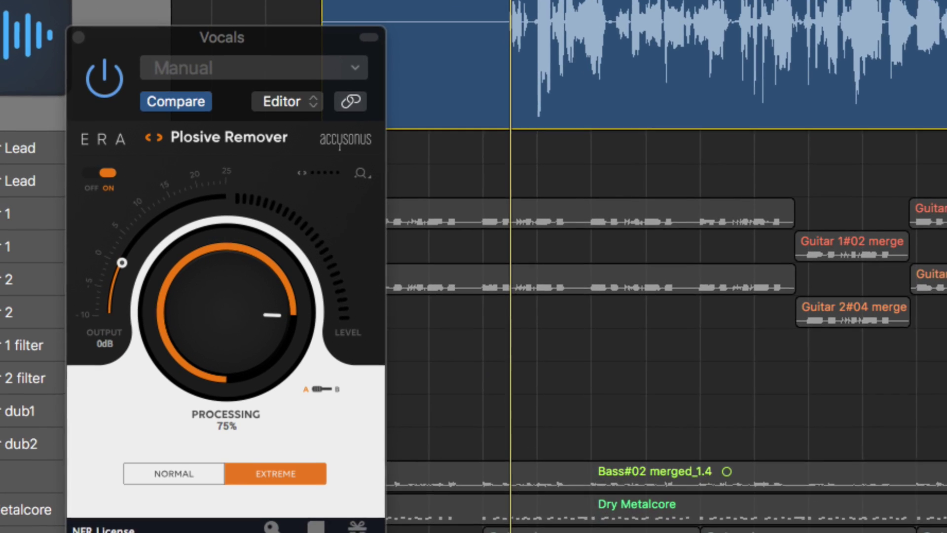
key(space)
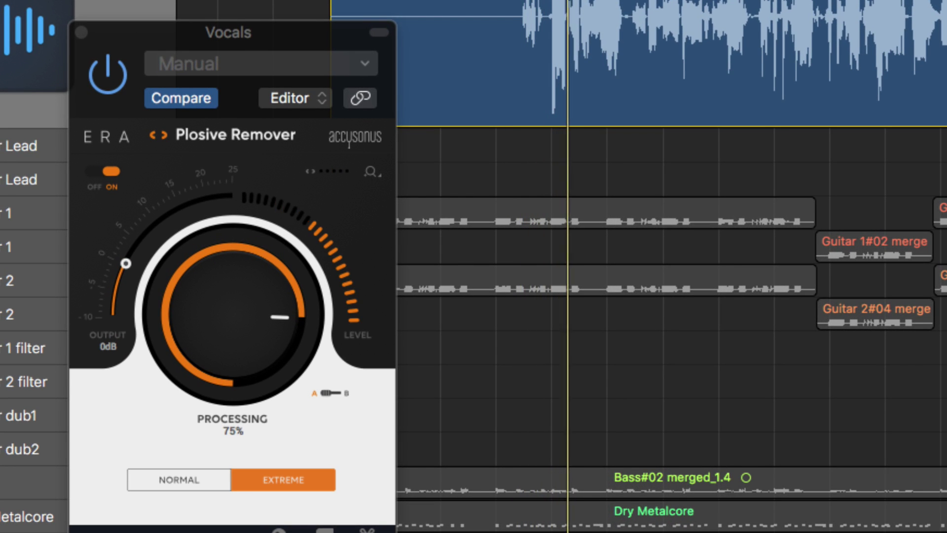
key(space)
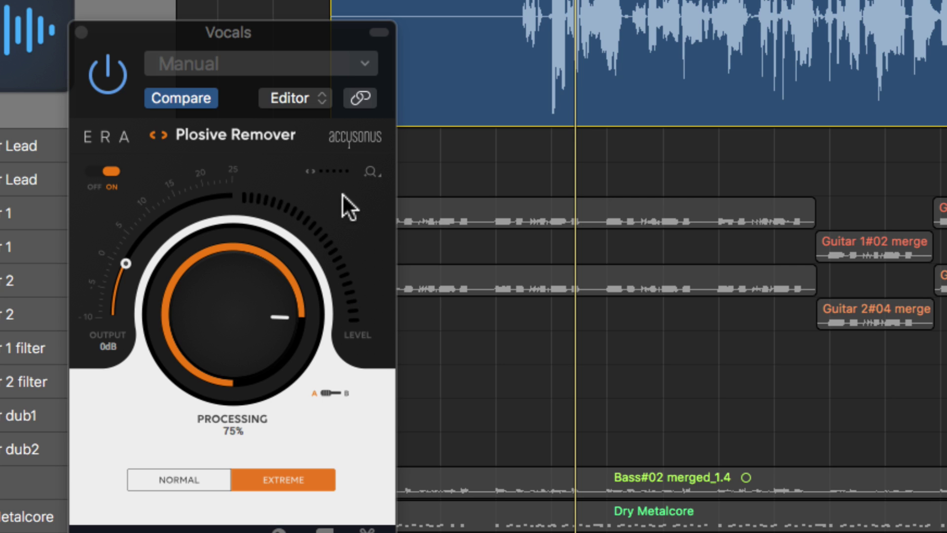
key(space)
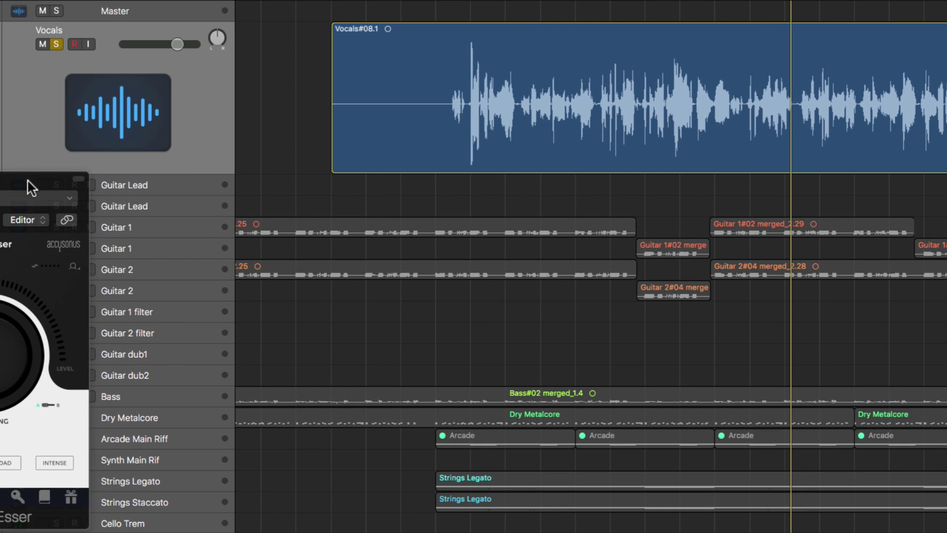
Step: Raise the De-Esser window slightly, play the vocal and re-enable the De-Esser at 40%
drag(227, 119, 226, 105)
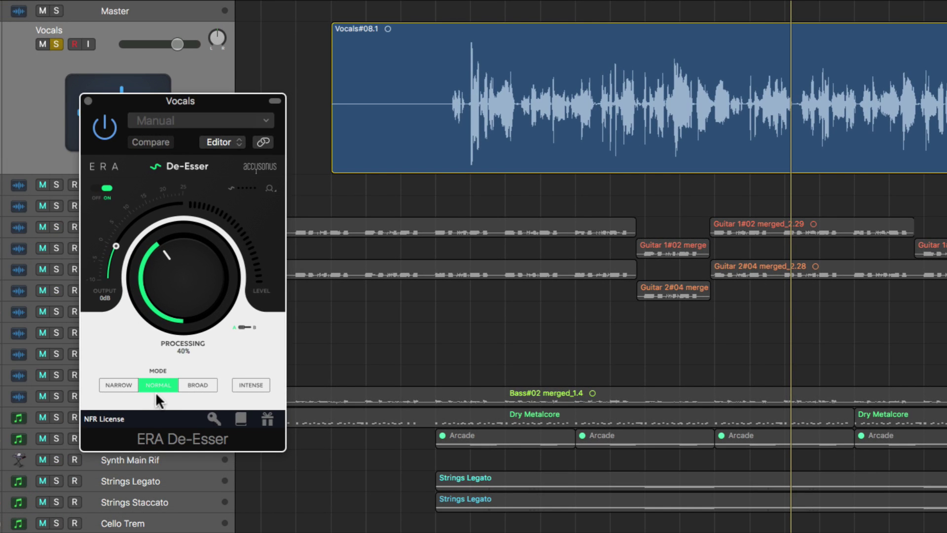
scroll(625, 228, right, 10)
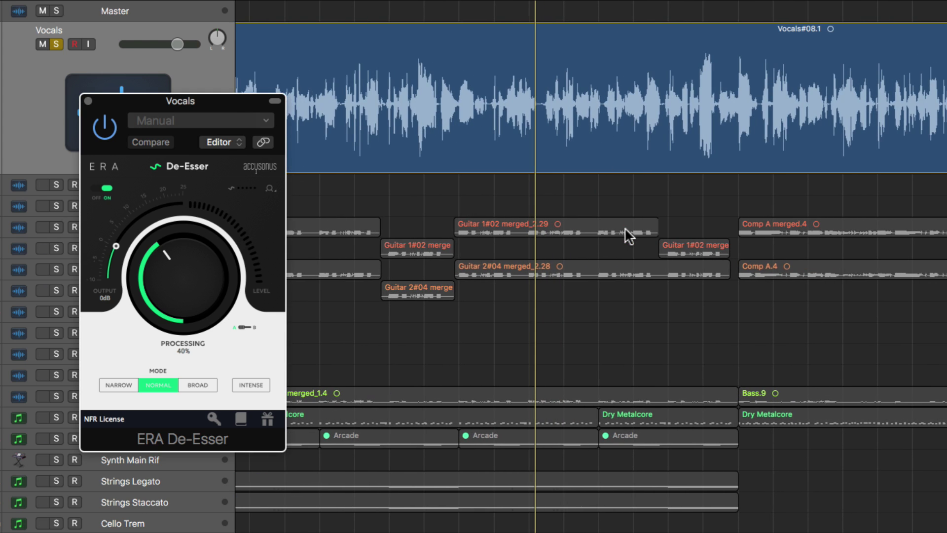
key(space)
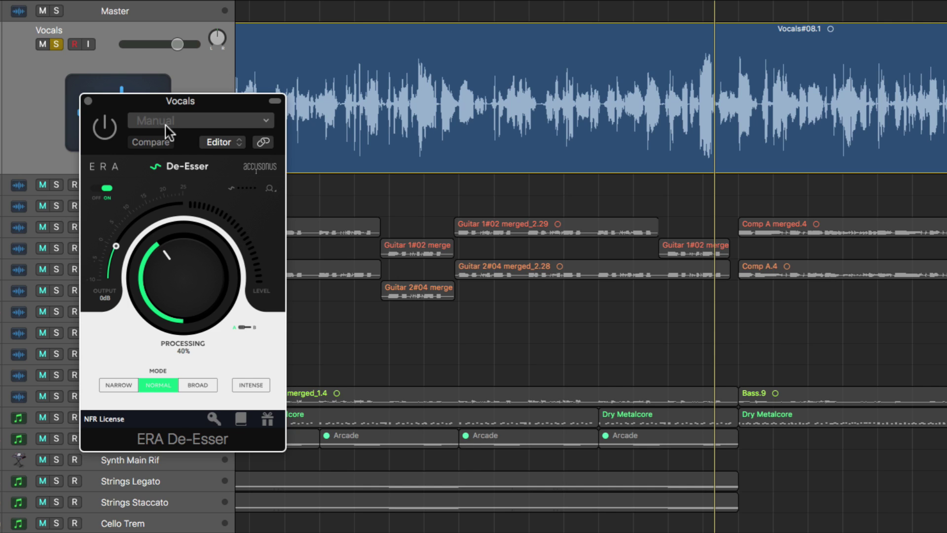
click(111, 128)
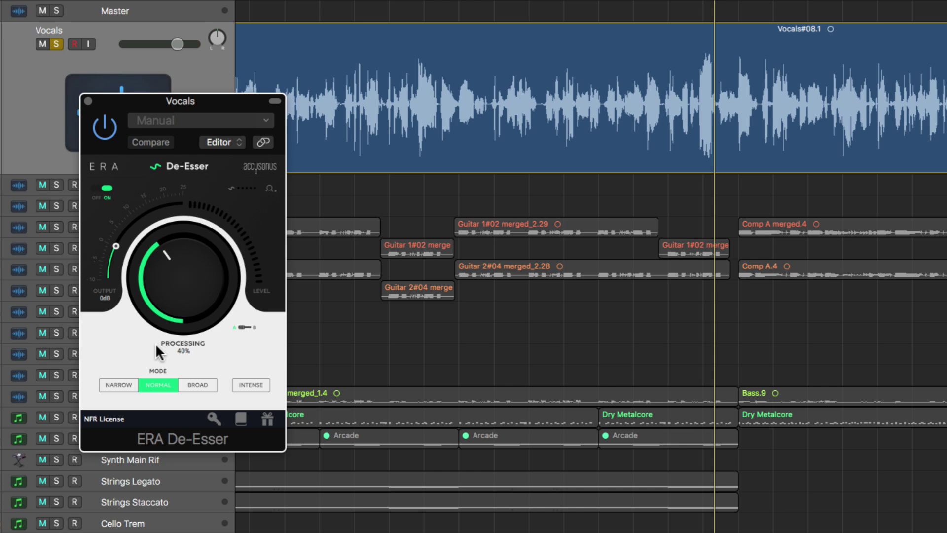
Step: Try Narrow and Broad de-essing, raise processing to about 49%, and return to Normal
click(125, 386)
click(151, 387)
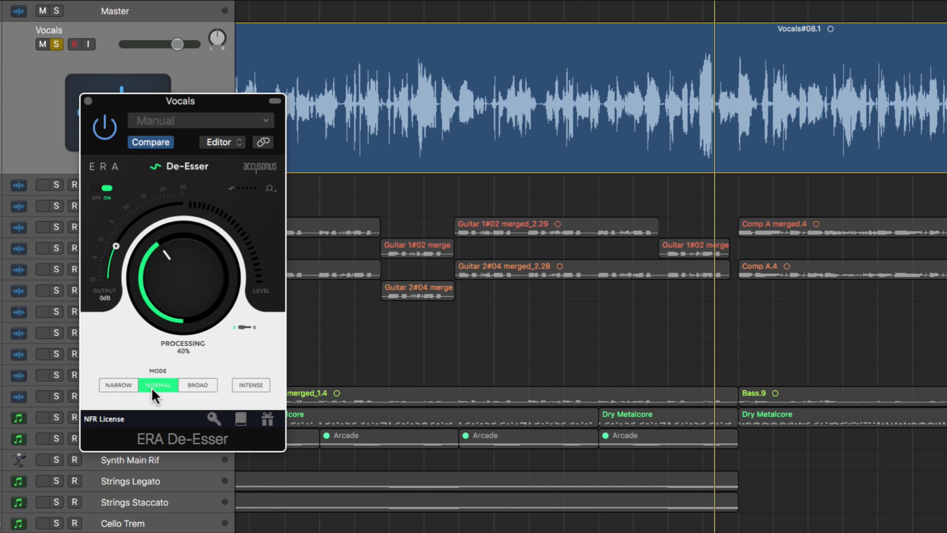
click(191, 386)
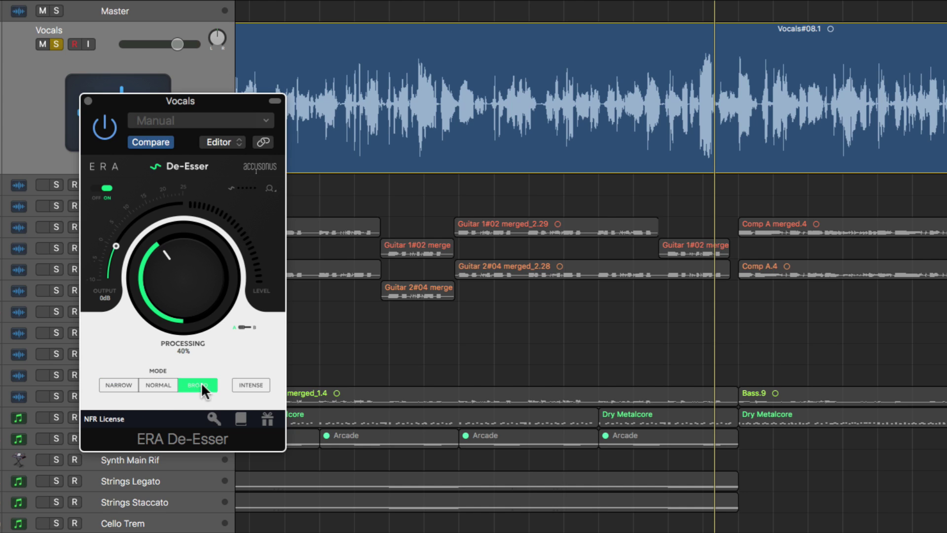
click(248, 385)
drag(186, 303, 186, 263)
click(161, 383)
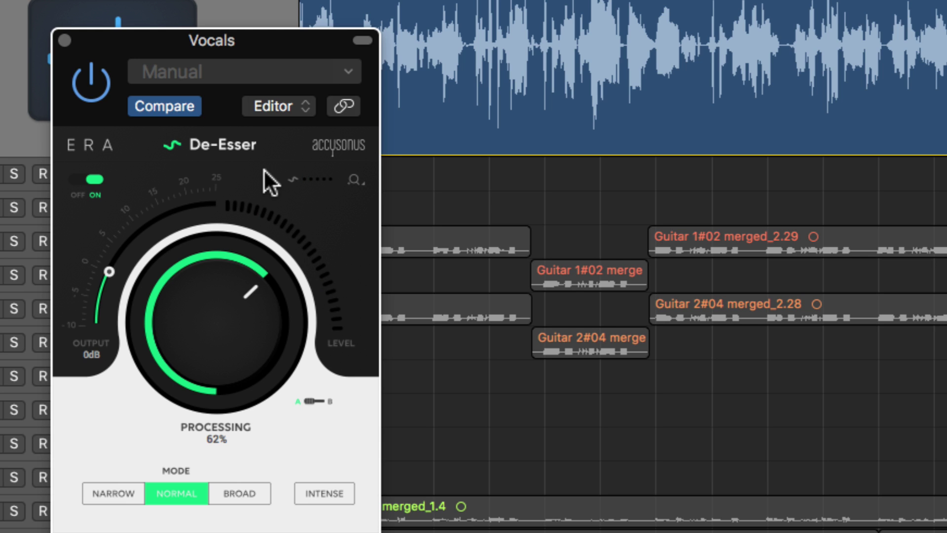
Step: Set the De-Esser to 100% in Broad mode with Intense, then lower it while playing
drag(222, 287, 211, 162)
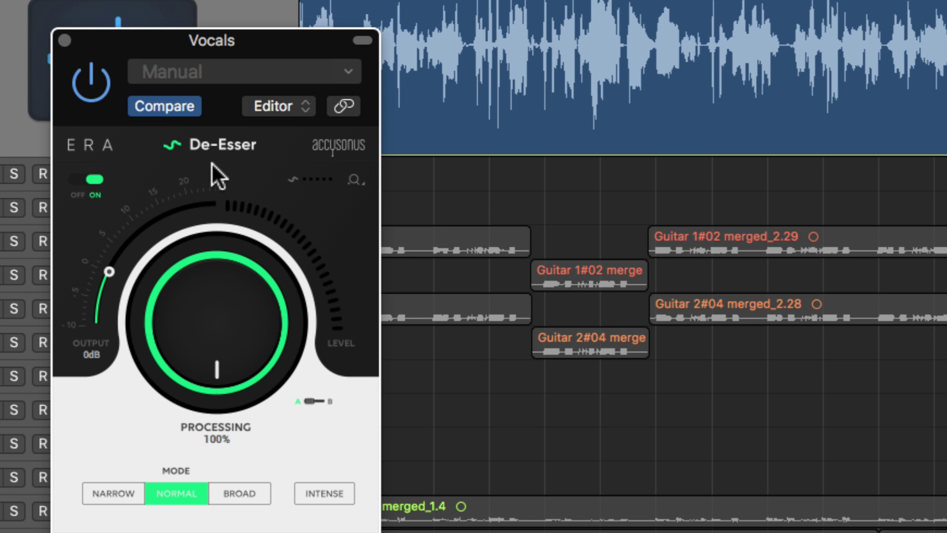
click(239, 493)
click(321, 494)
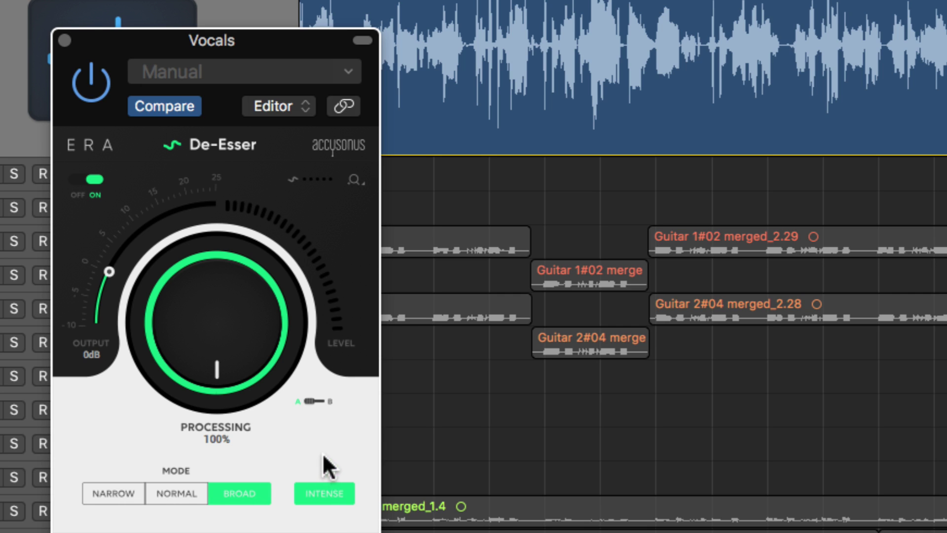
key(space)
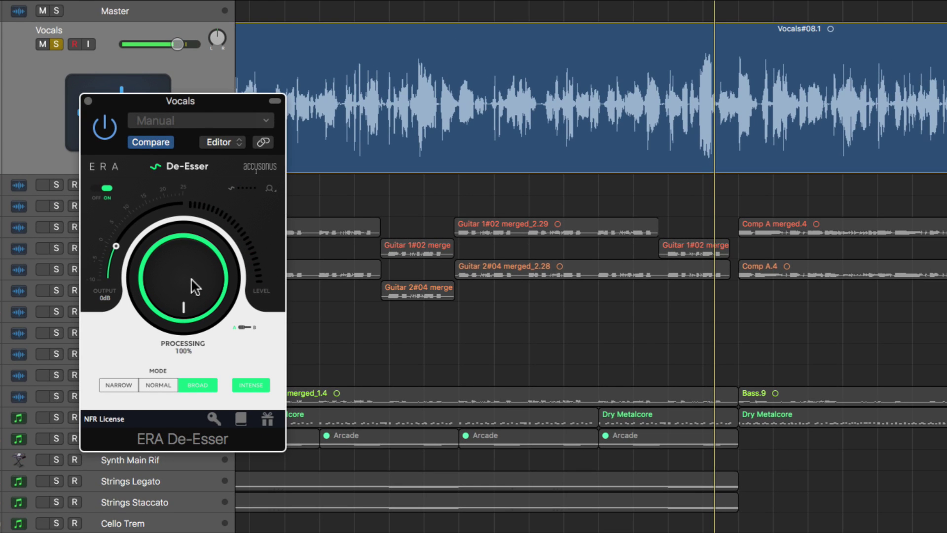
drag(232, 336, 234, 464)
Step: Switch the De-Esser to Normal with Intense off and fine-tune processing to 61% while auditioning
drag(192, 364, 182, 364)
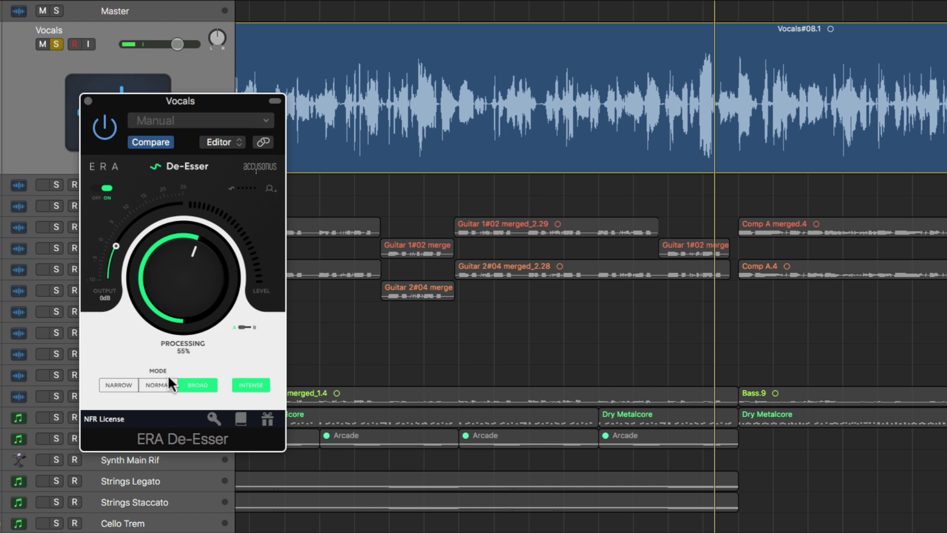
click(173, 384)
click(243, 385)
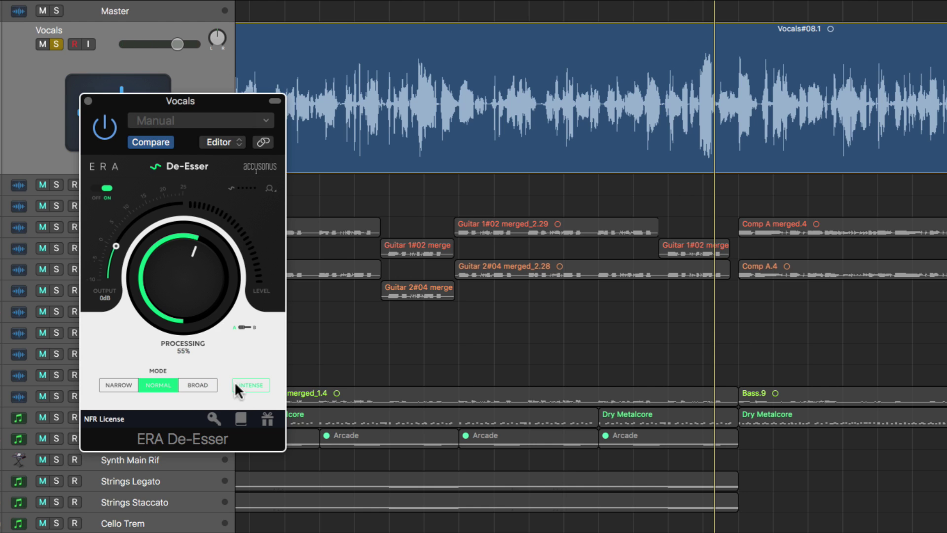
mouse_move(206, 299)
mouse_down()
mouse_move(196, 310)
mouse_move(197, 291)
mouse_up()
key(space)
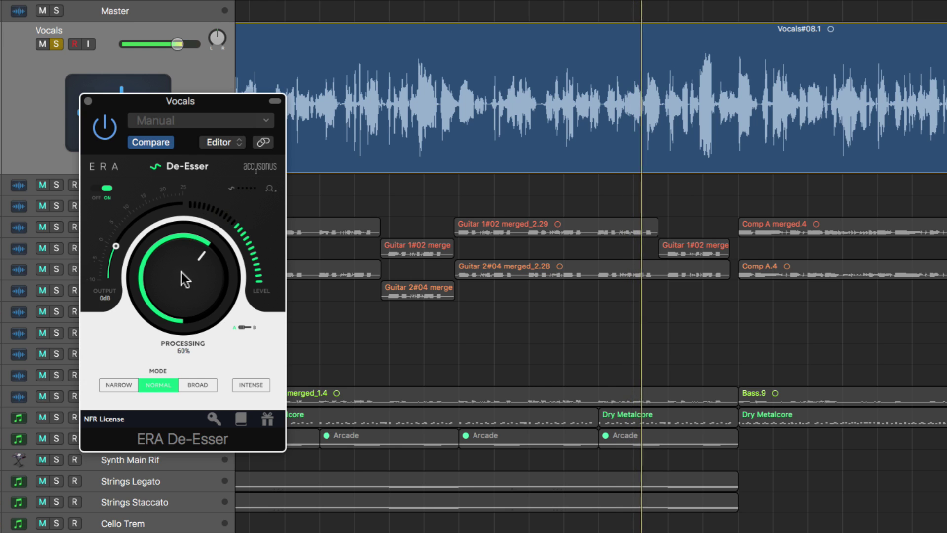
drag(184, 274, 181, 270)
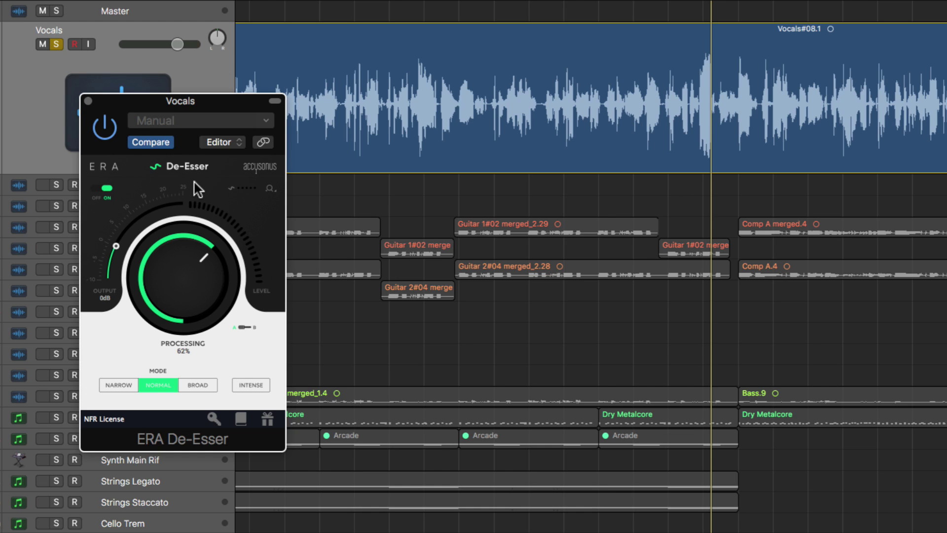
drag(204, 232, 193, 291)
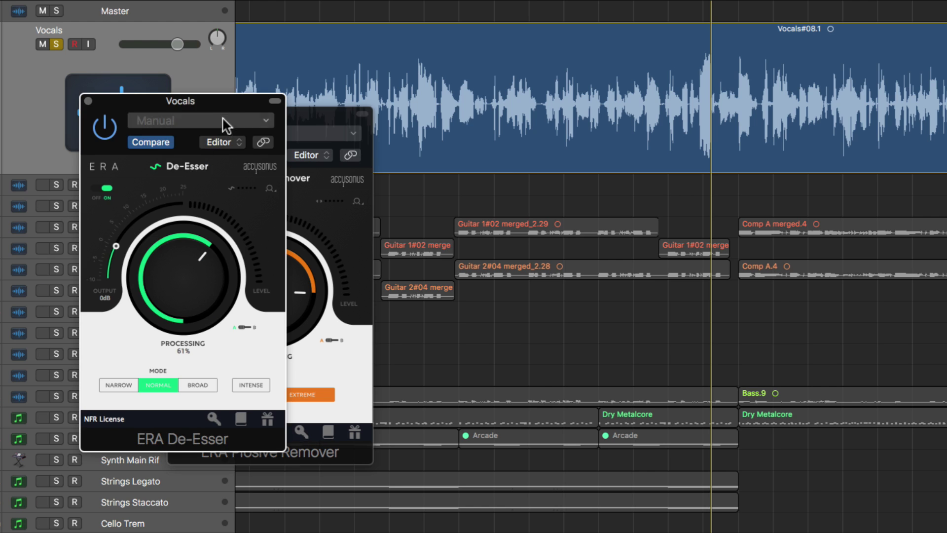
Step: Move the De-Esser window over to the right
drag(253, 100, 539, 74)
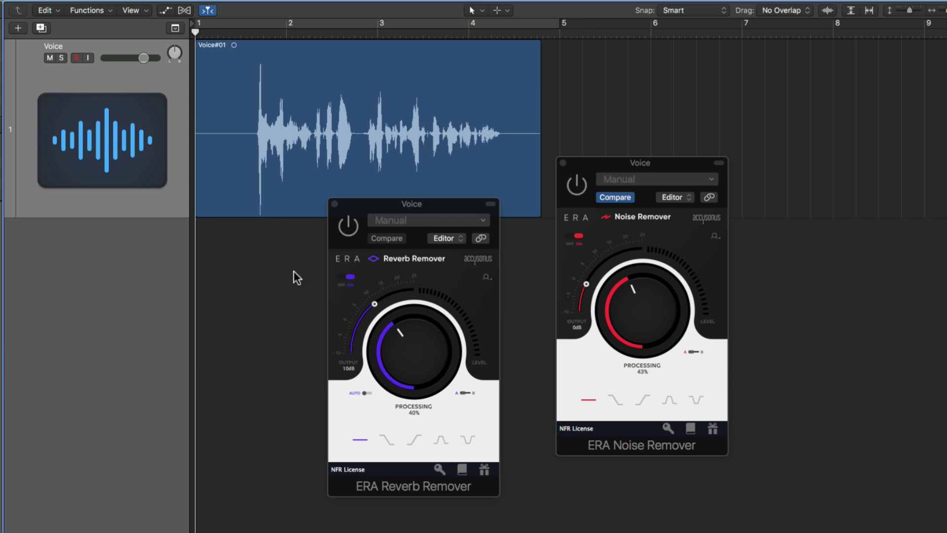
click(594, 162)
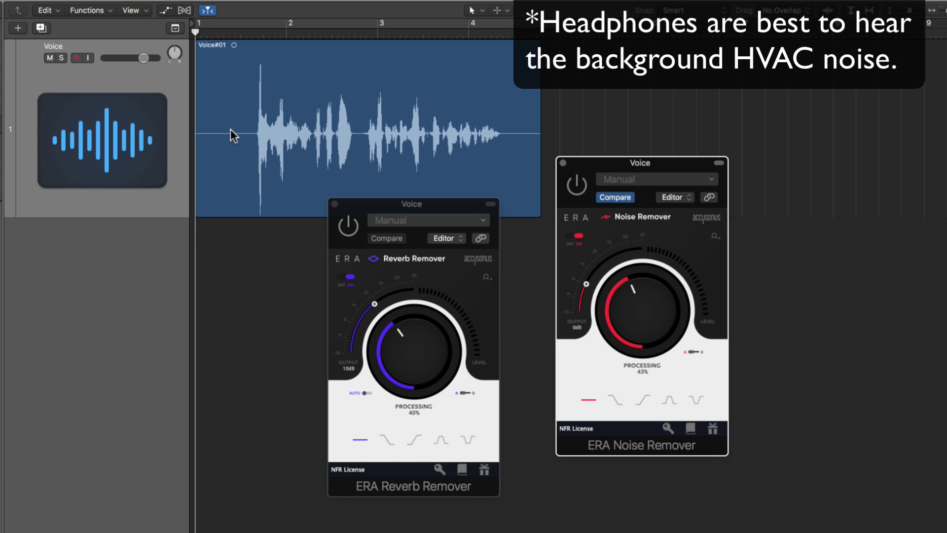
click(247, 245)
key(space)
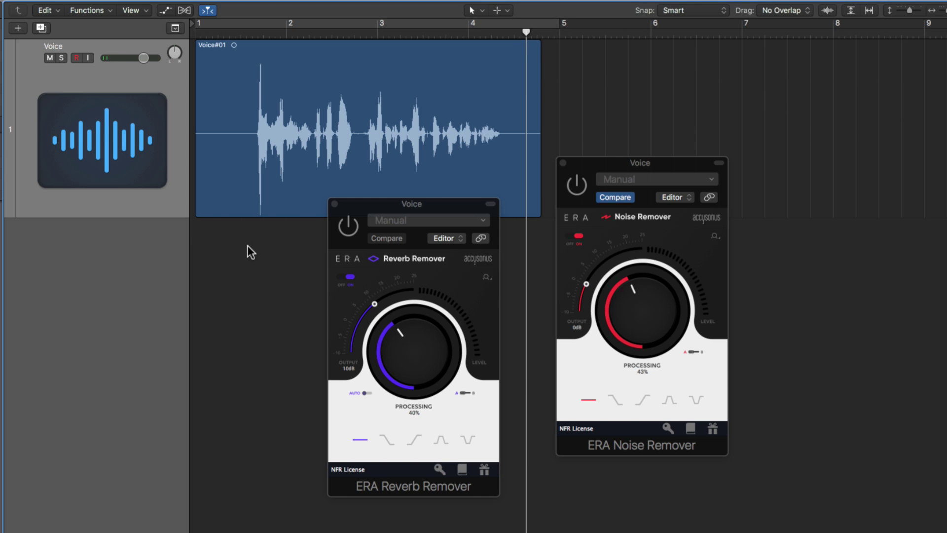
key(Return)
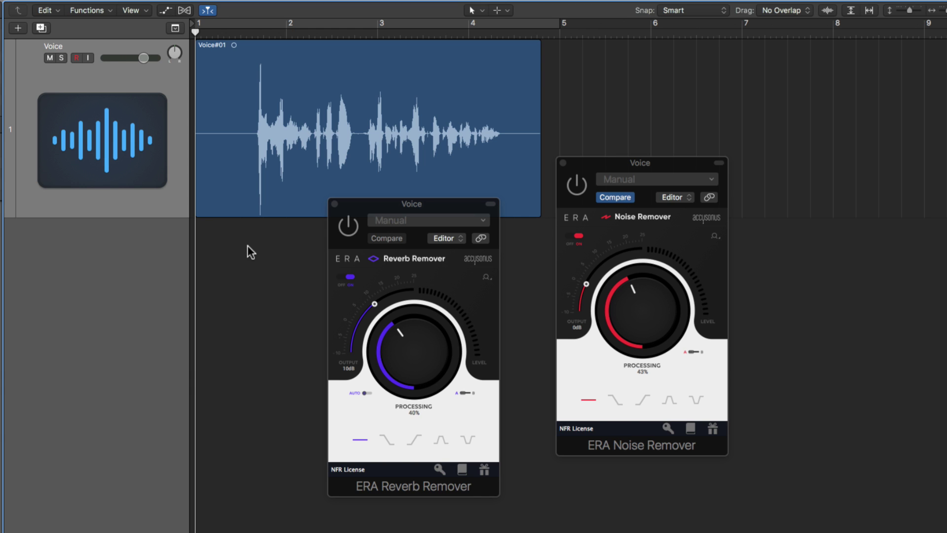
key(space)
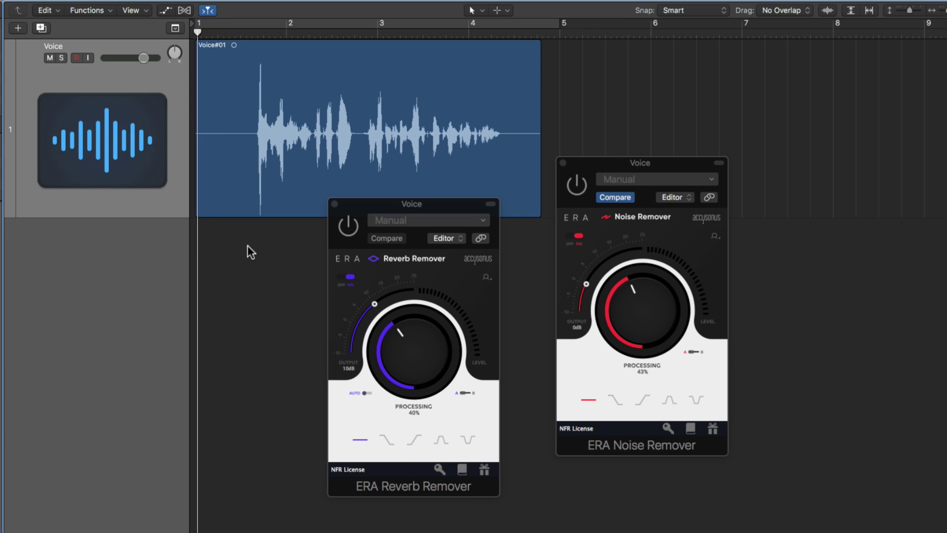
key(space)
key(space)
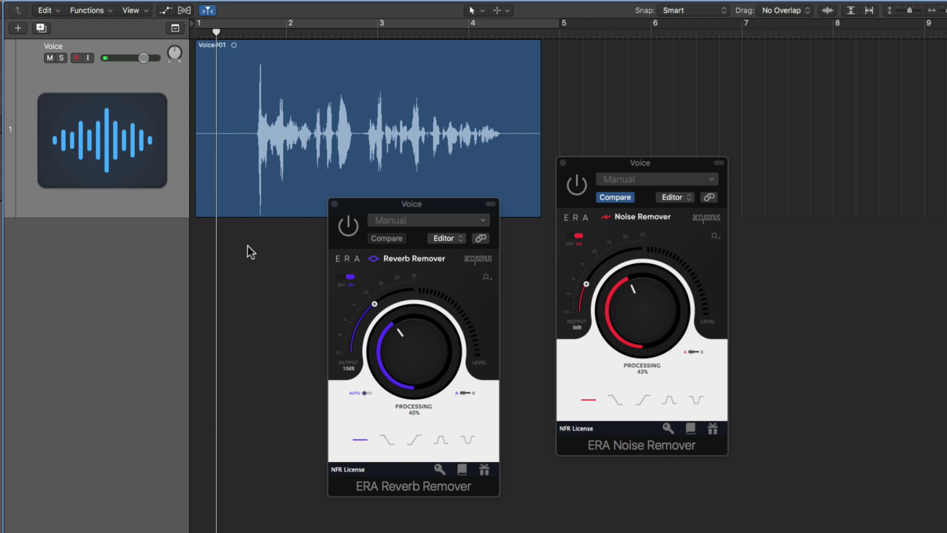
key(space)
key(space)
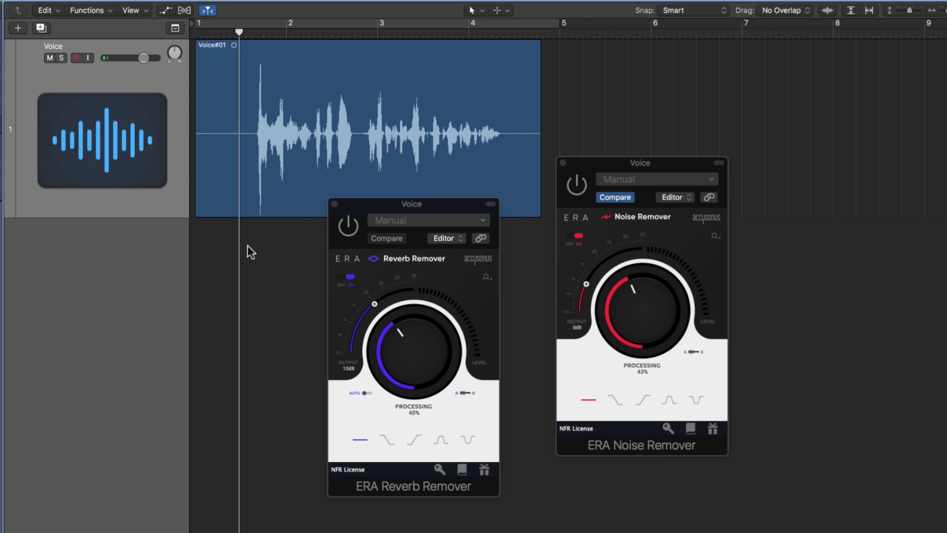
key(space)
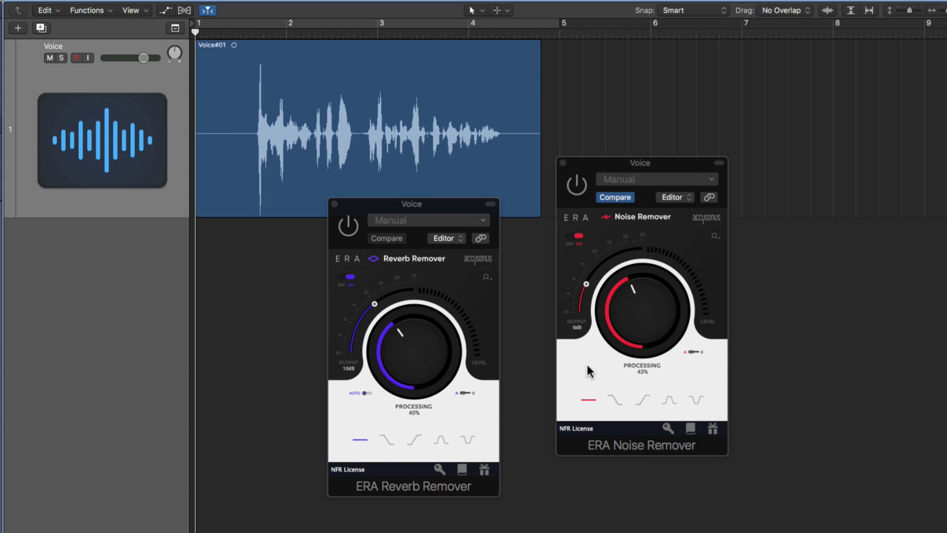
Step: Enable the Noise Remover, raise its processing to 51%, and toggle bypass to compare
click(577, 193)
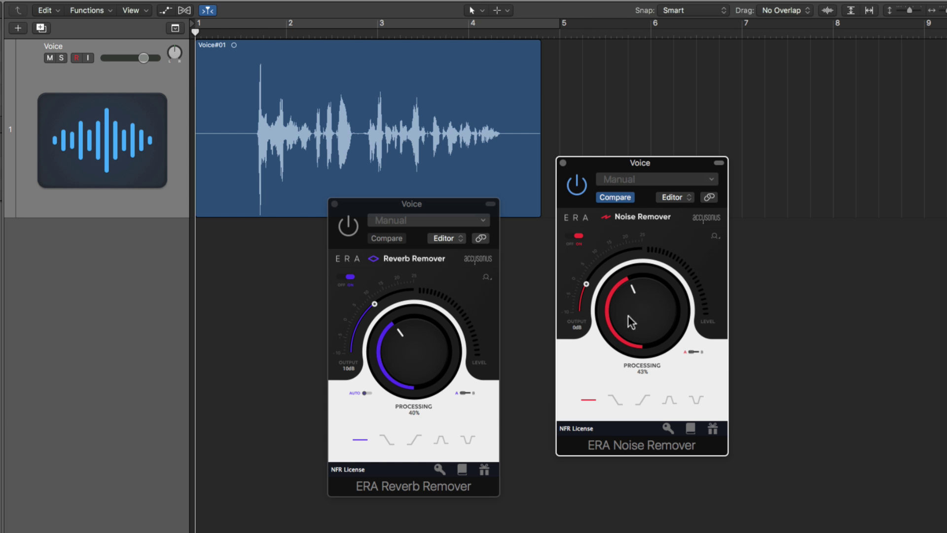
mouse_move(628, 315)
mouse_down()
mouse_move(641, 374)
mouse_move(636, 305)
mouse_up()
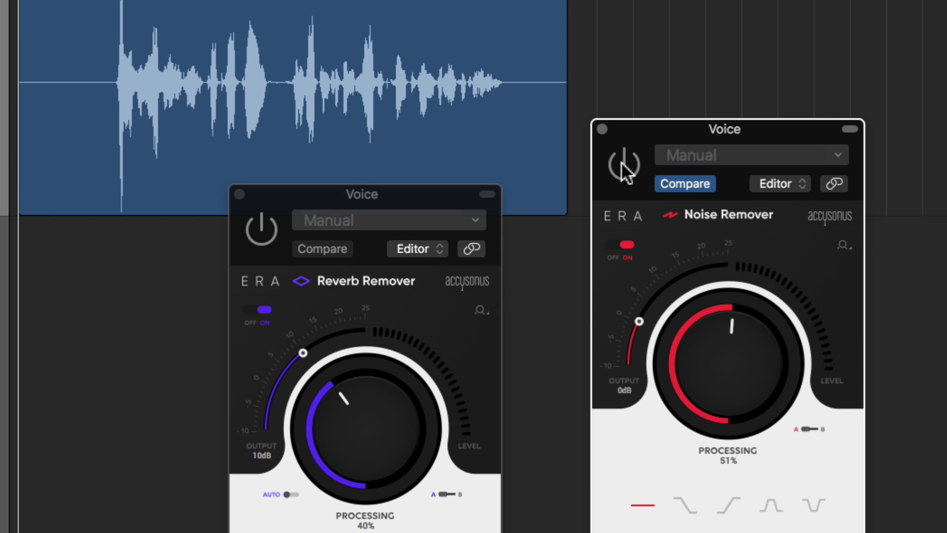
click(622, 167)
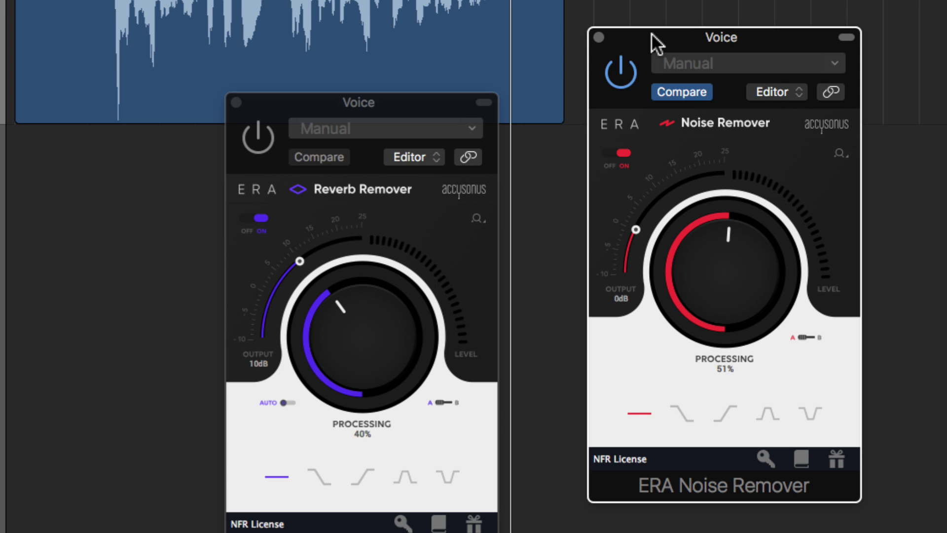
Step: Switch on the Voice track's ERA Reverb Remover and set Processing to 23%, leaving Output at 7dB
click(447, 104)
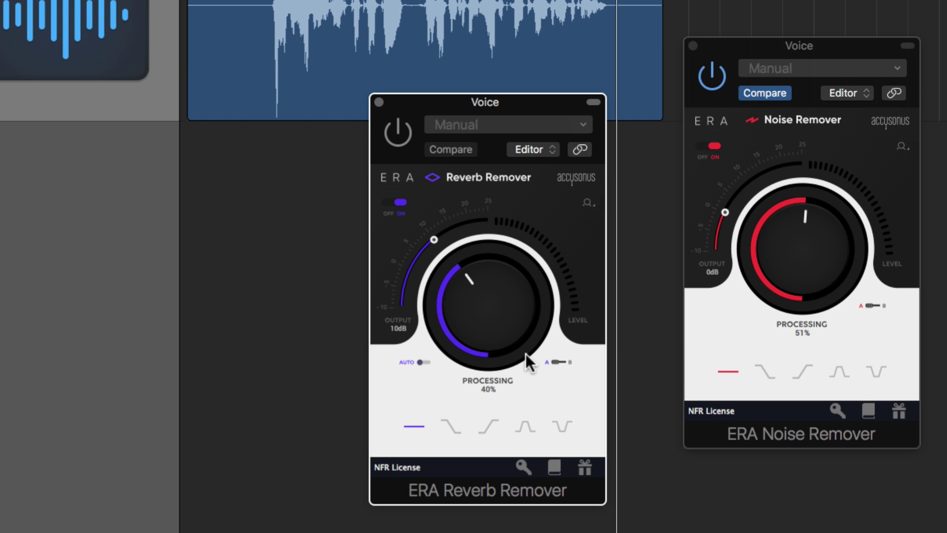
click(396, 134)
drag(476, 306, 477, 279)
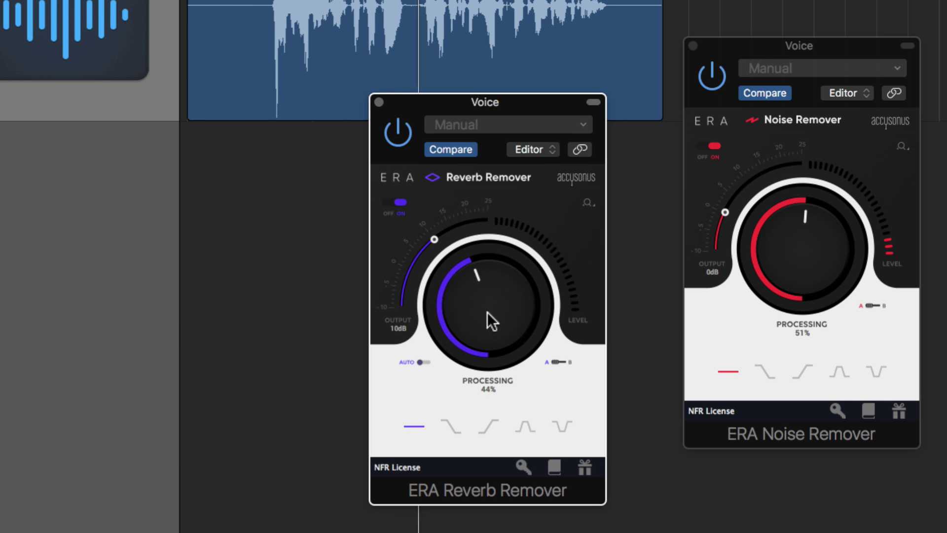
drag(487, 311, 486, 336)
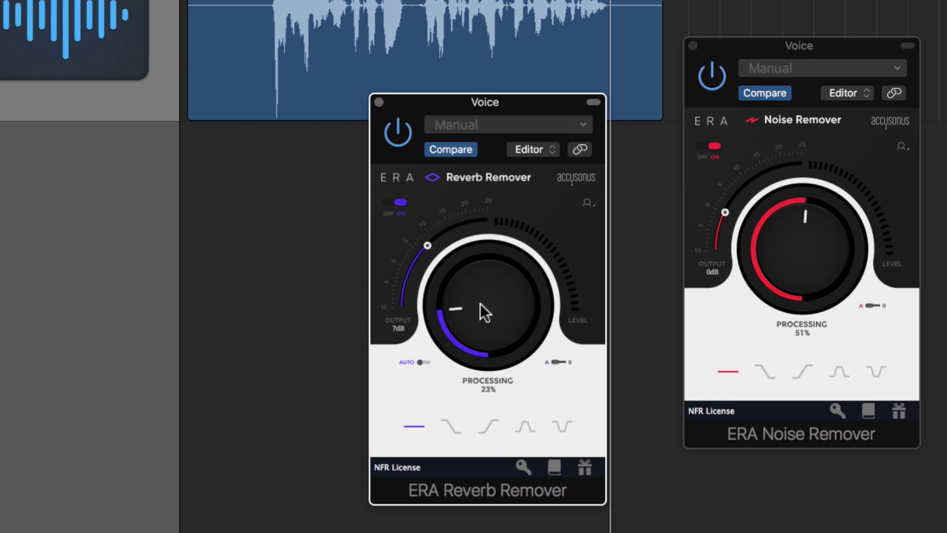
click(357, 248)
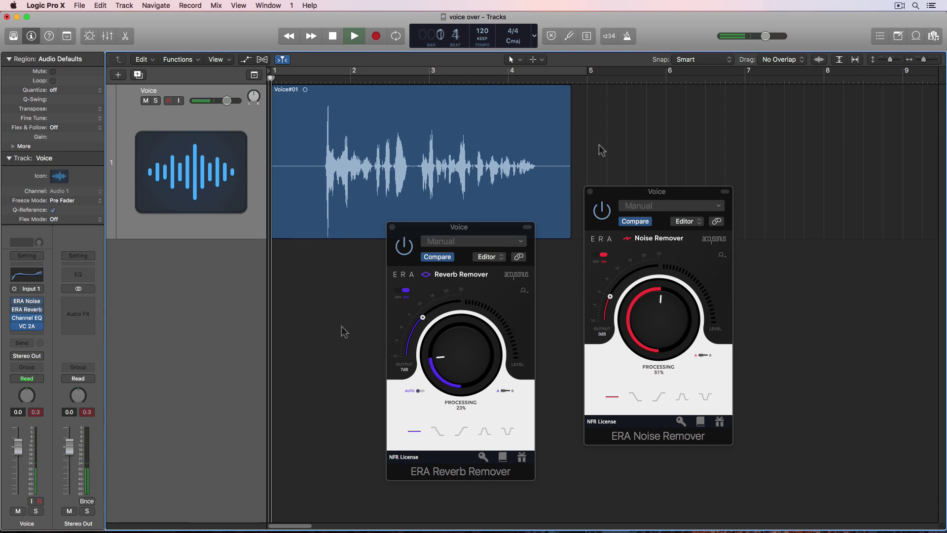
key(space)
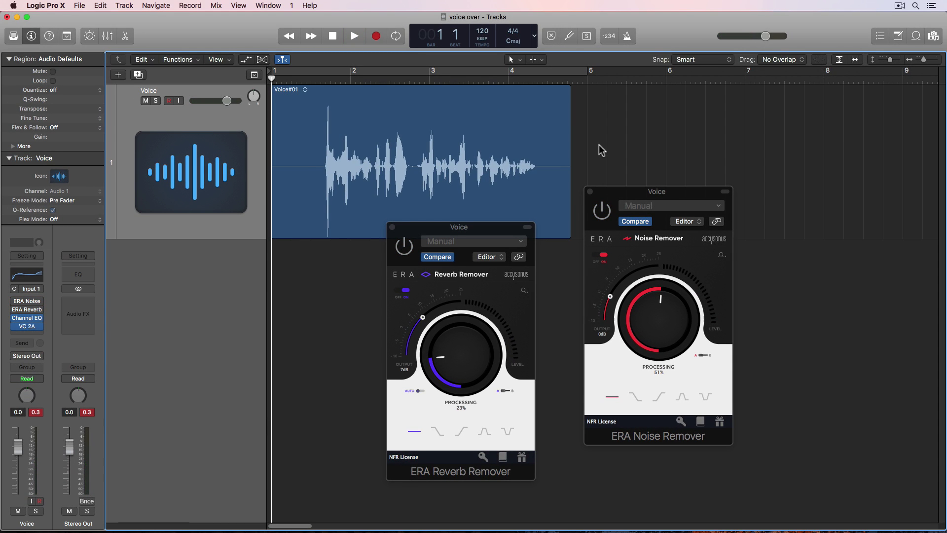
key(space)
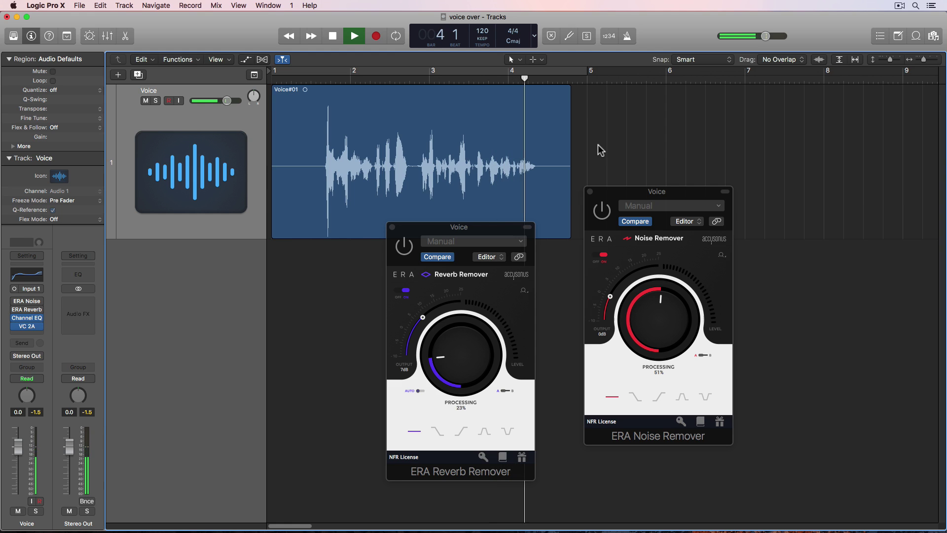
key(space)
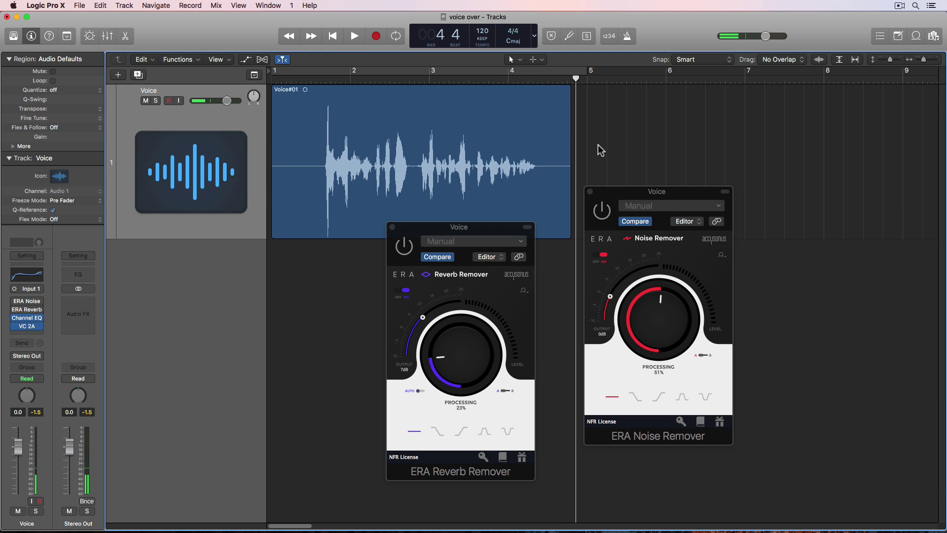
click(600, 216)
click(411, 253)
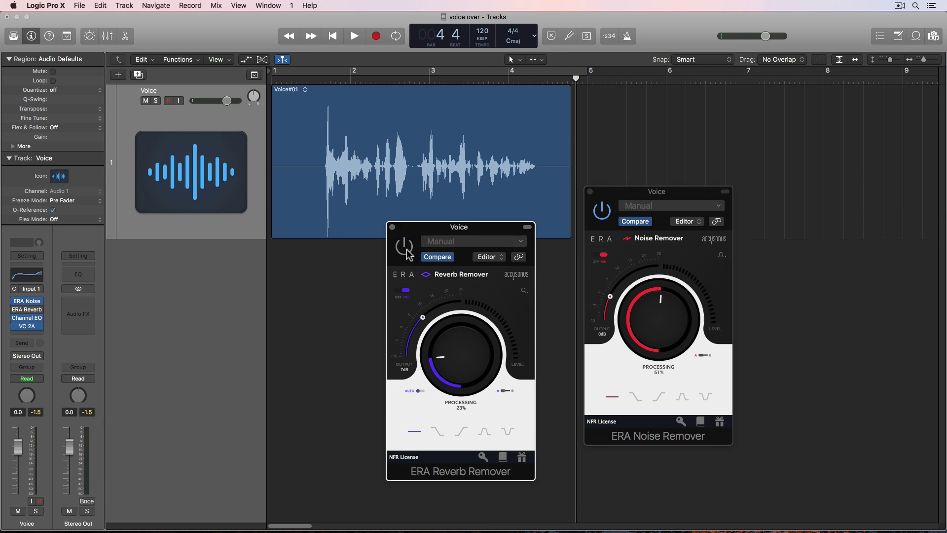
click(615, 172)
key(Return)
key(space)
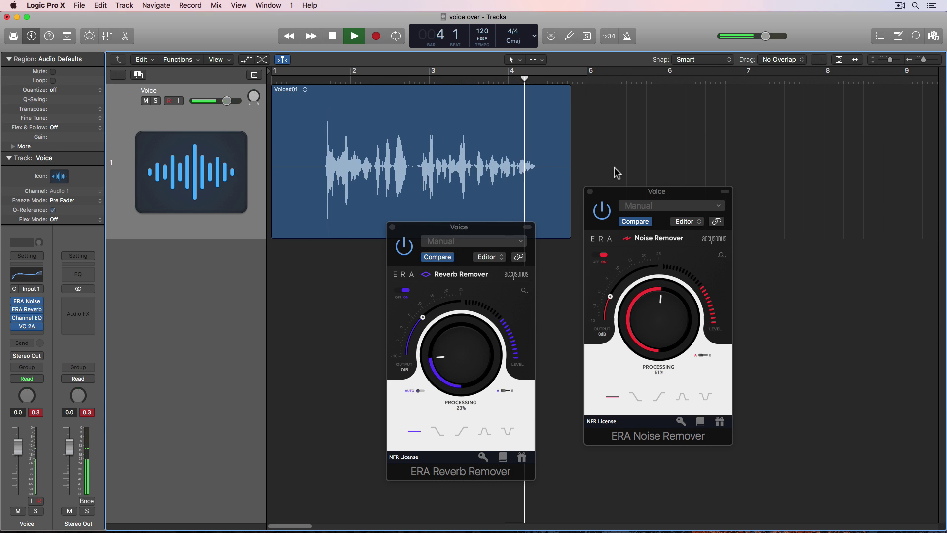
key(space)
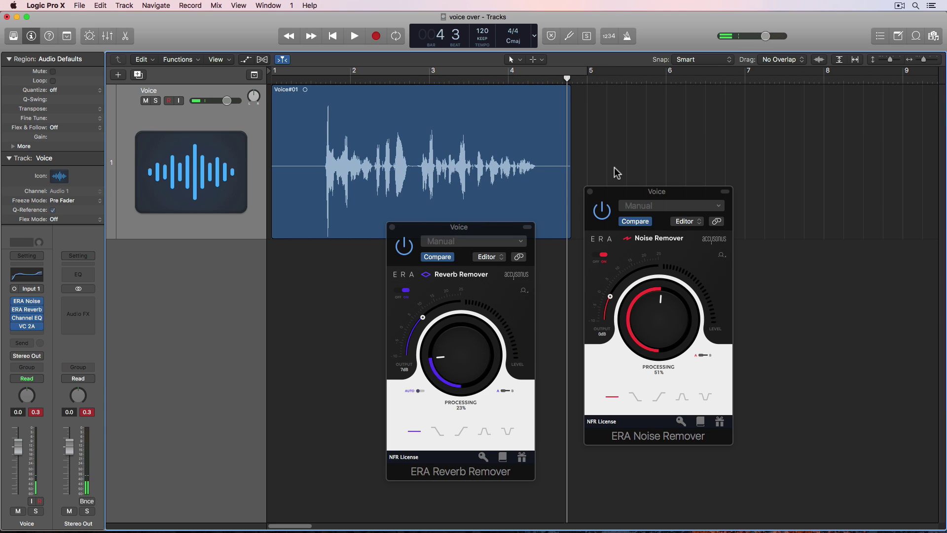